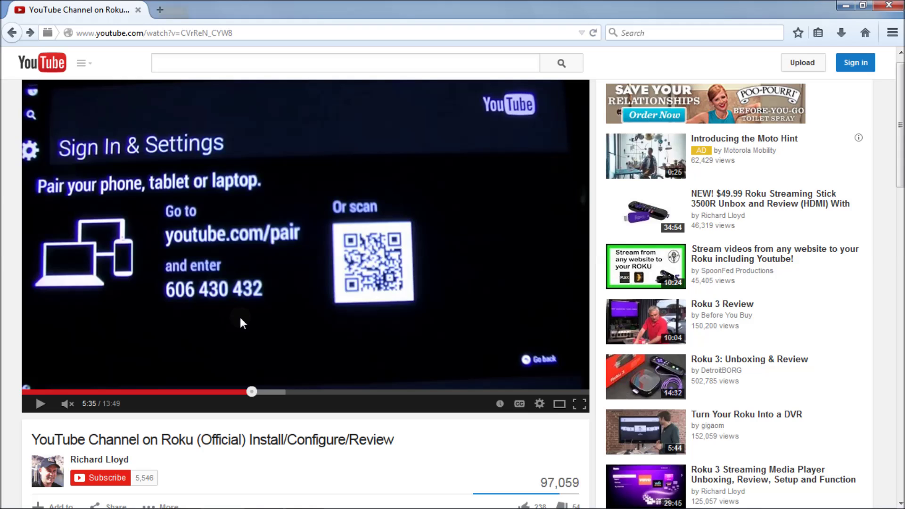
# - Trim the video address back to youtube.com and load youtube.com/pair
pyautogui.click(249, 35)
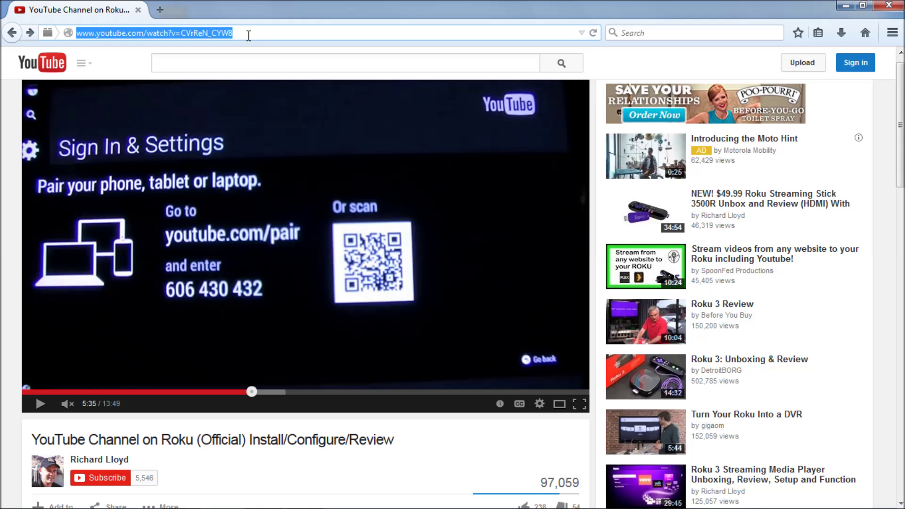
pyautogui.click(250, 35)
pyautogui.press('BackSpace')
pyautogui.press('BackSpace')
pyautogui.press('BackSpace')
pyautogui.press('BackSpace')
pyautogui.press('BackSpace')
pyautogui.press('BackSpace')
pyautogui.press('BackSpace')
pyautogui.press('BackSpace')
pyautogui.press('BackSpace')
pyautogui.press('BackSpace')
pyautogui.press('BackSpace')
pyautogui.press('BackSpace')
pyautogui.press('BackSpace')
pyautogui.press('BackSpace')
pyautogui.press('BackSpace')
pyautogui.press('BackSpace')
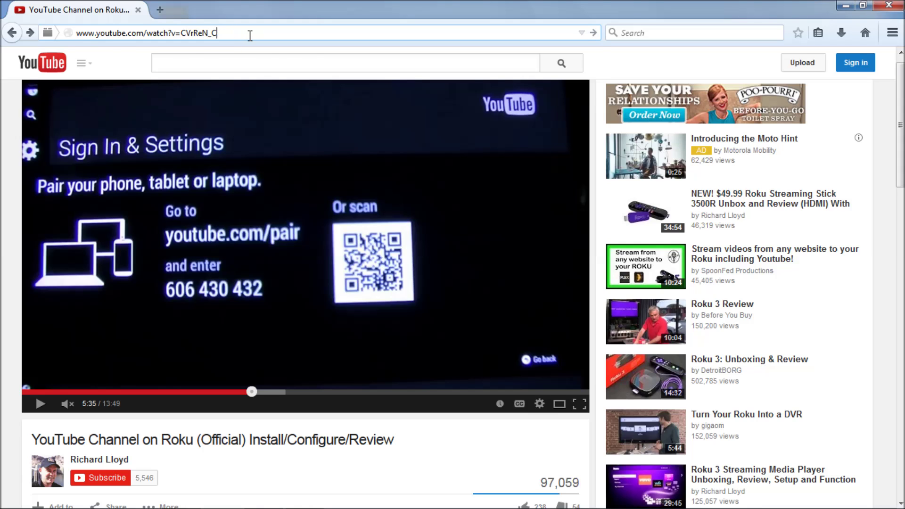
pyautogui.press('BackSpace')
pyautogui.press('BackSpace')
pyautogui.press('BackSpace')
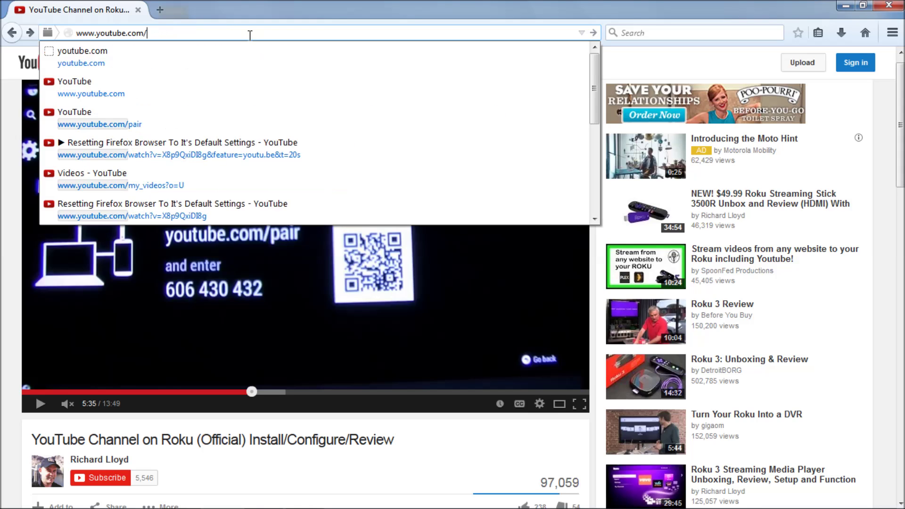
pyautogui.write('pair')
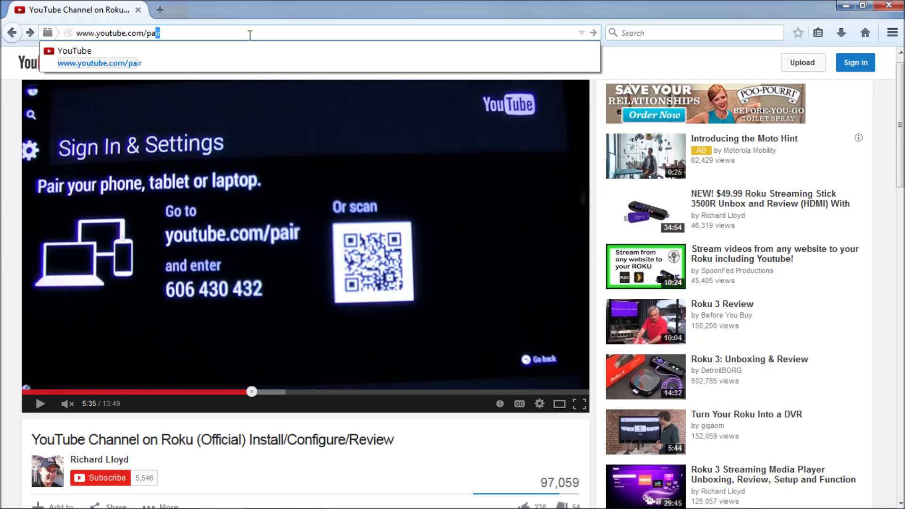
pyautogui.press('Return')
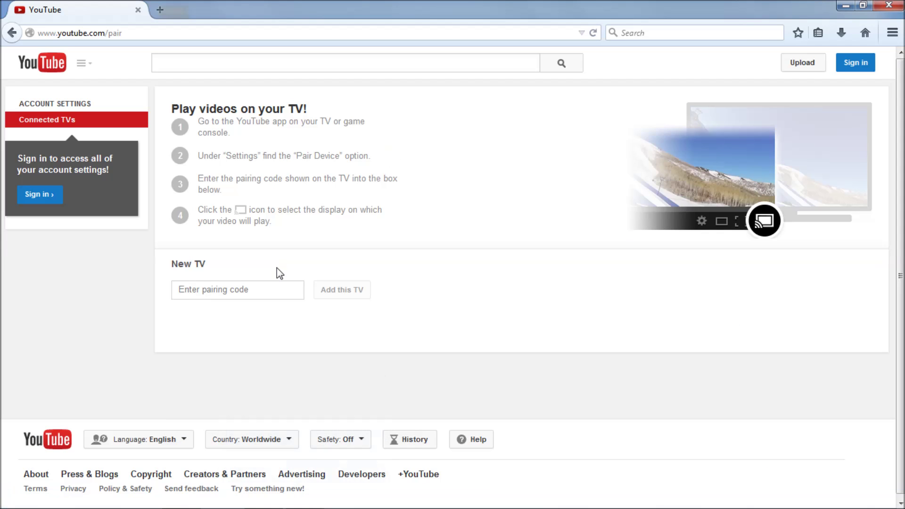
# - Enter the TV's pairing code, add the TV, and close the paired confirmation
pyautogui.click(237, 291)
pyautogui.hotkey('ctrl', 'v')
pyautogui.press('Return')
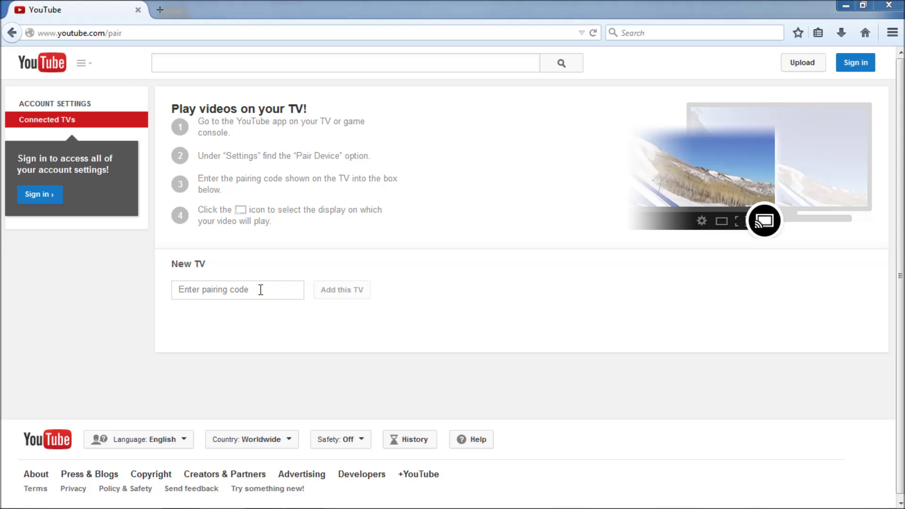
pyautogui.click(260, 289)
pyautogui.write('28')
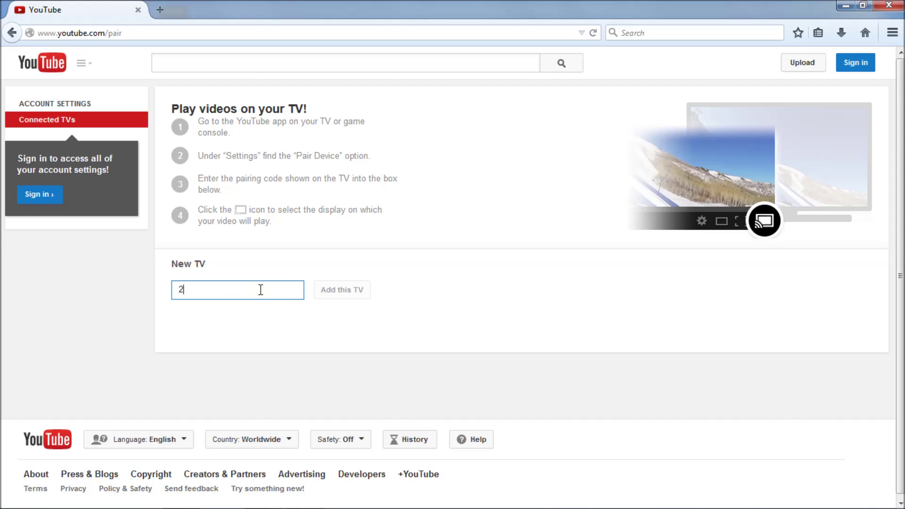
pyautogui.press('BackSpace')
pyautogui.press('BackSpace')
pyautogui.write('022')
pyautogui.press('BackSpace')
pyautogui.press('BackSpace')
pyautogui.write('02 231 983 518')
pyautogui.click(352, 295)
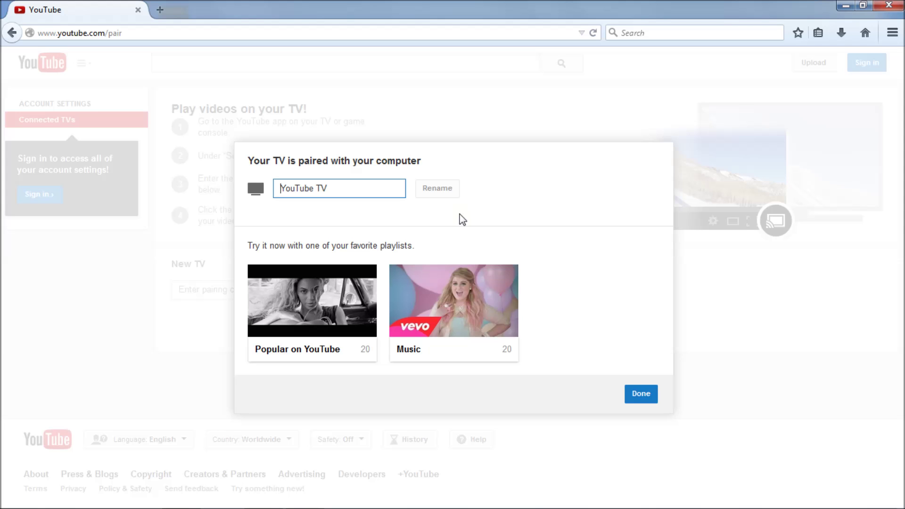
pyautogui.click(640, 395)
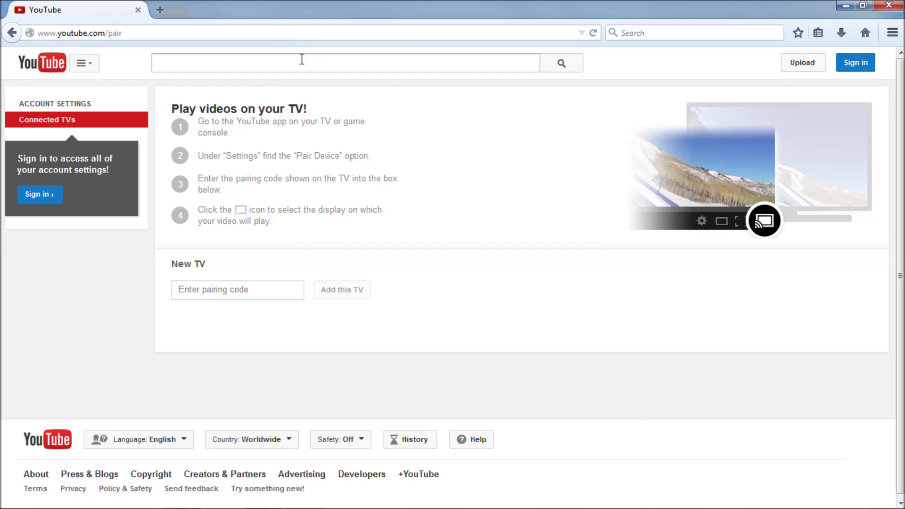
# - On the Roku video, confirm YouTube TV is a Play on option, play on this computer, then close Firefox
pyautogui.click(12, 33)
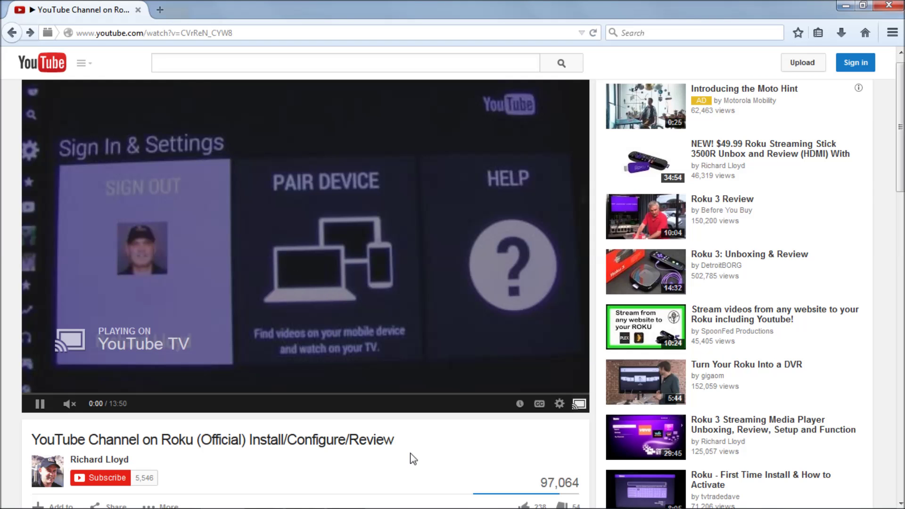
pyautogui.click(580, 406)
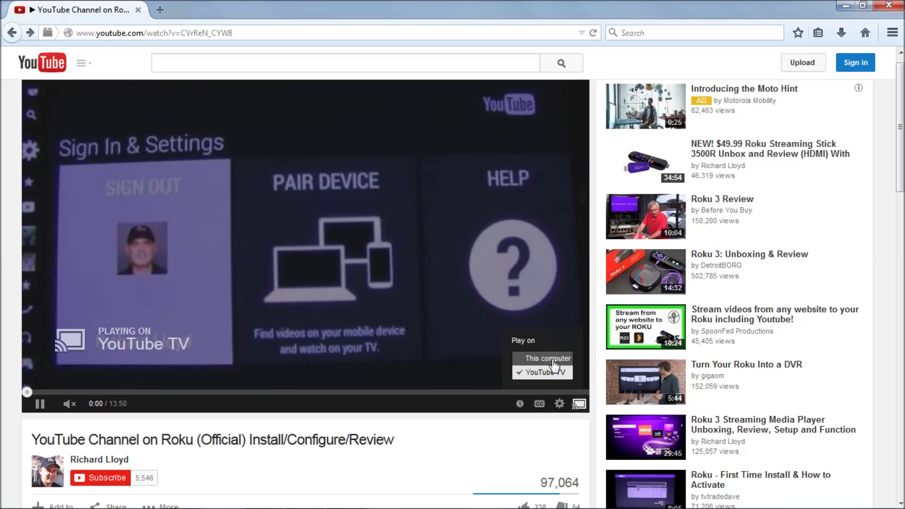
pyautogui.click(549, 359)
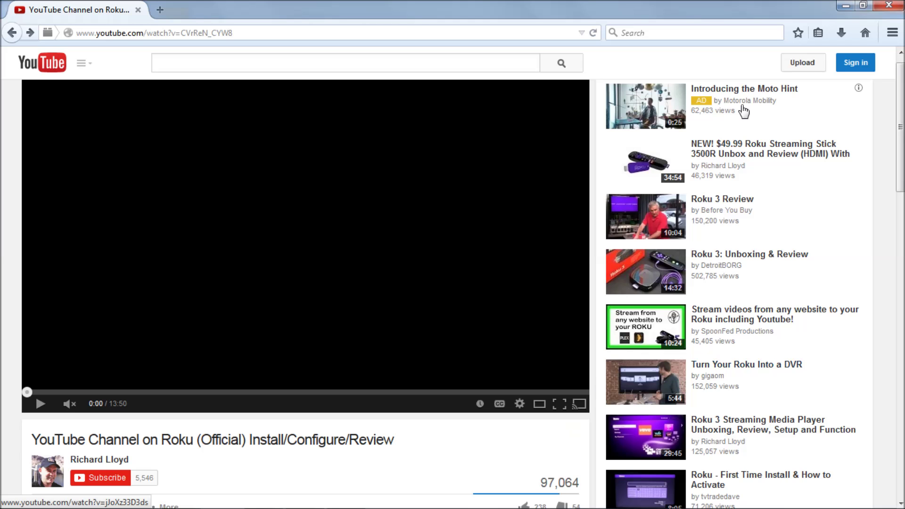
pyautogui.click(890, 5)
# - Relaunch Firefox from the taskbar and load YouTube by typing 'you' in the address bar
pyautogui.click(181, 499)
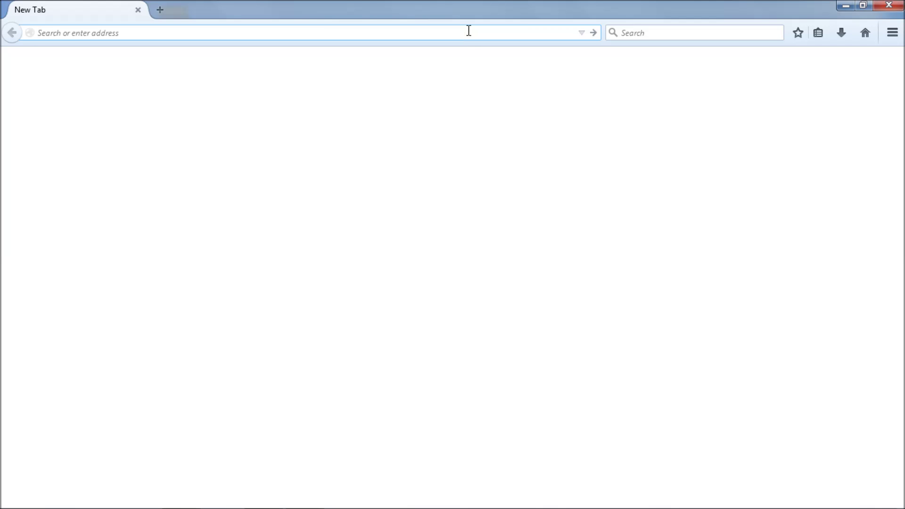
pyautogui.write('youtube.com/')
pyautogui.press('Return')
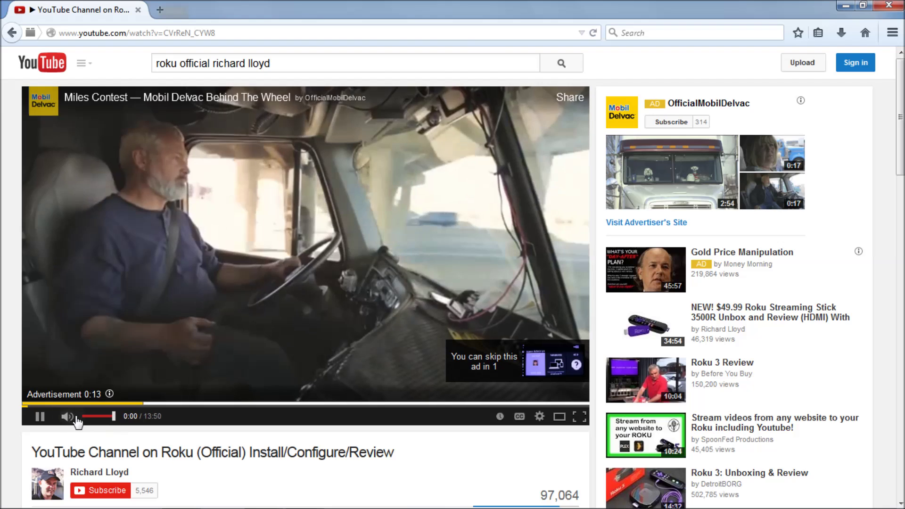
# - Mute and skip the pre-roll ad, then pause the Roku install video at 0:02
pyautogui.click(67, 417)
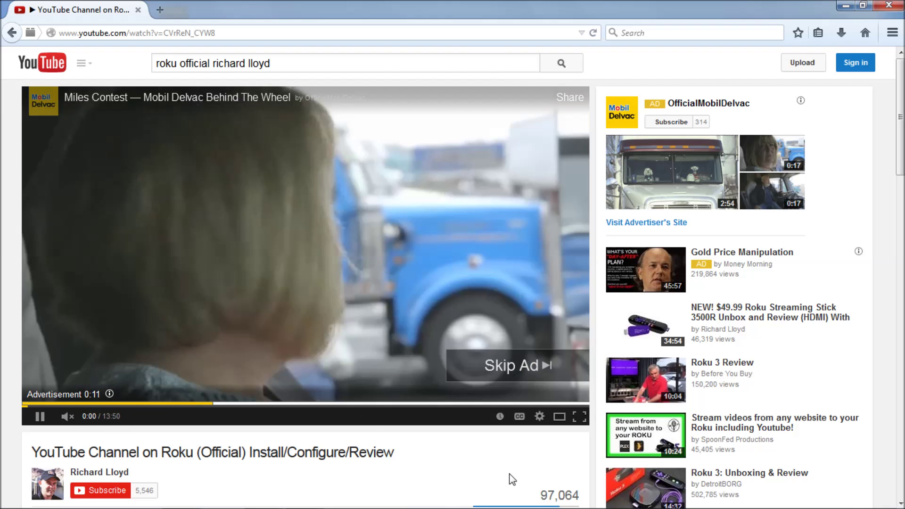
pyautogui.click(540, 379)
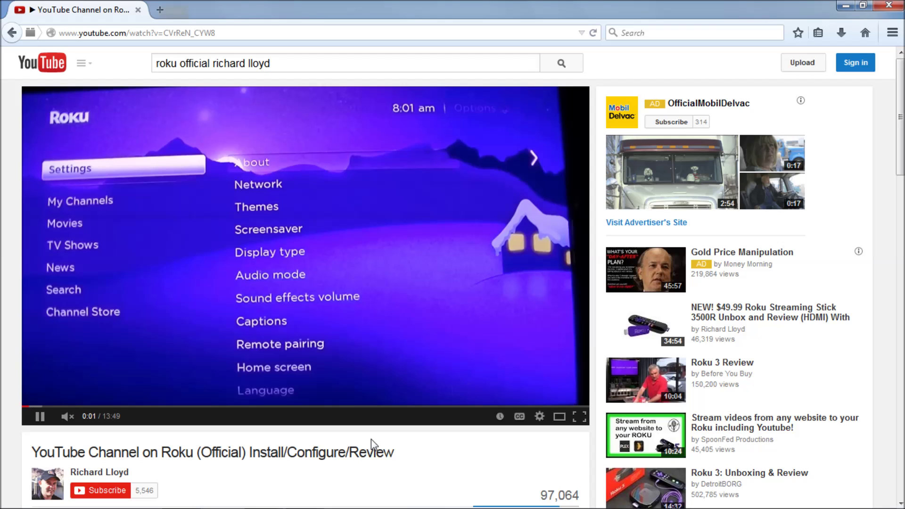
pyautogui.click(40, 416)
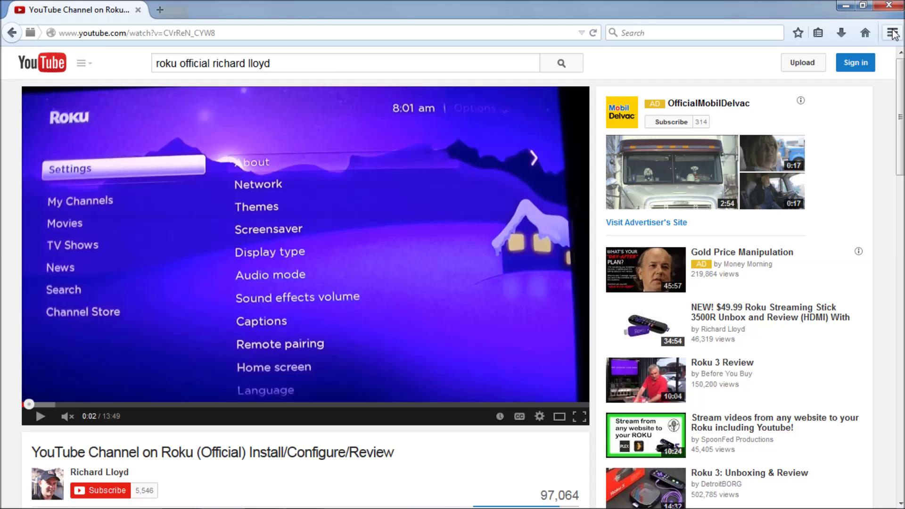
# - Look through the Help items in Firefox's main menu, then return to the main panel
pyautogui.click(892, 33)
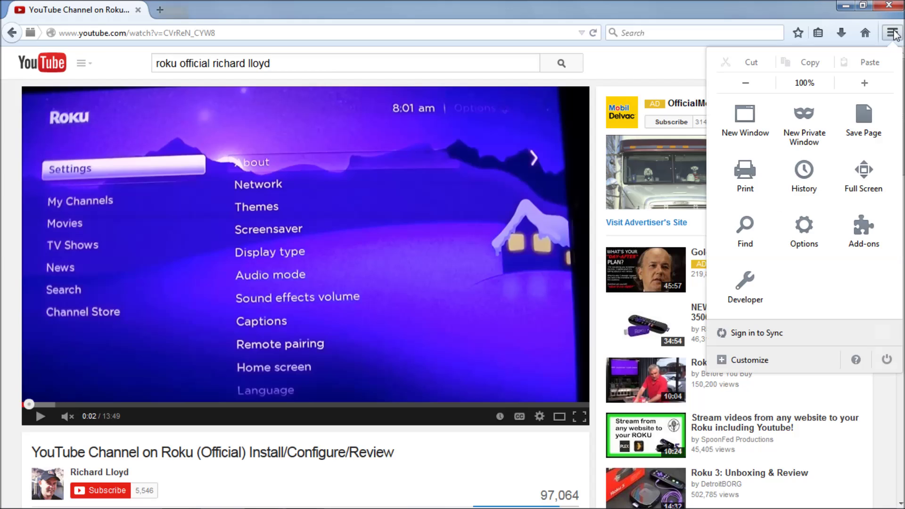
pyautogui.click(856, 360)
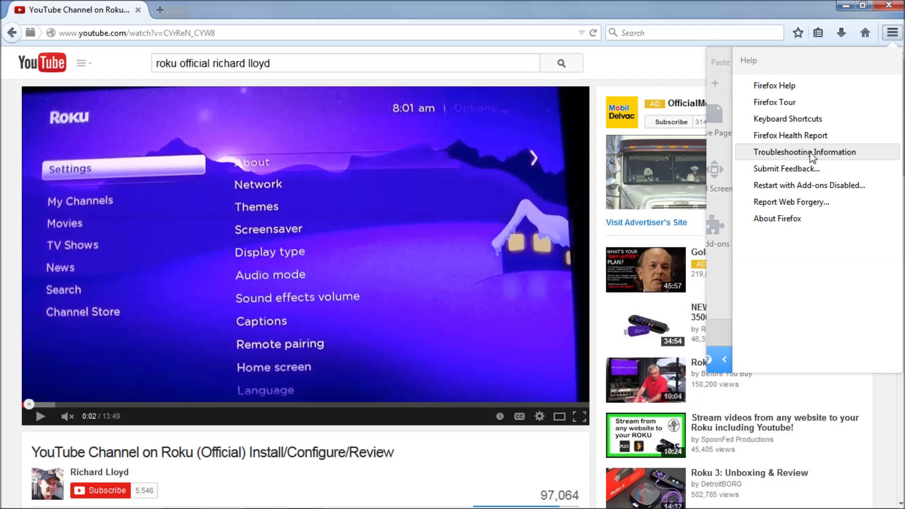
pyautogui.click(721, 357)
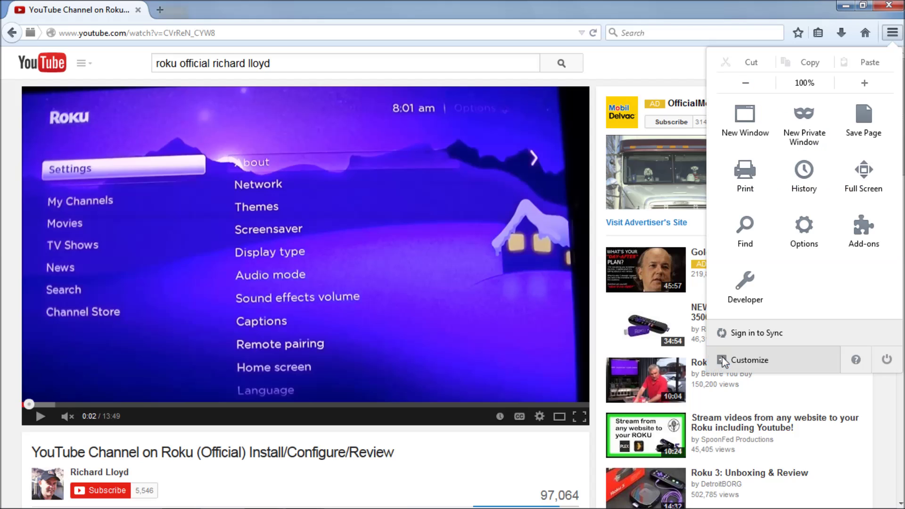
pyautogui.click(807, 232)
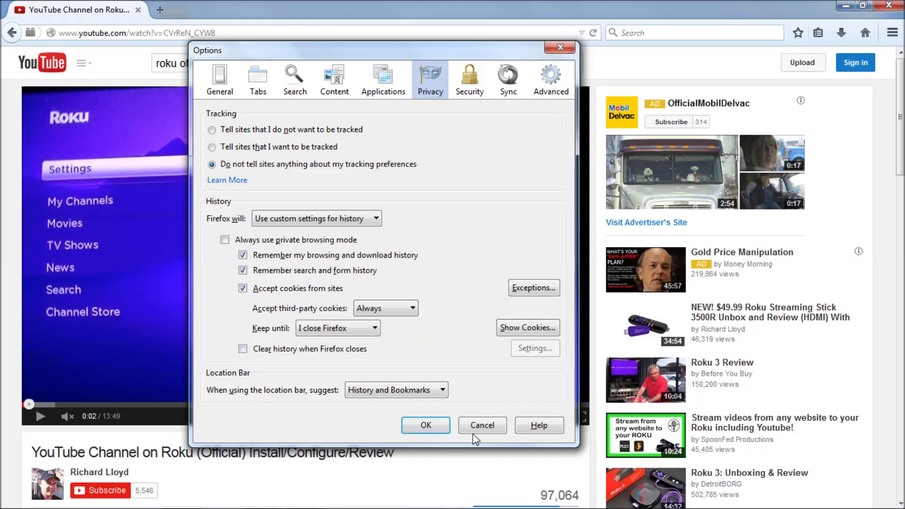
pyautogui.click(375, 330)
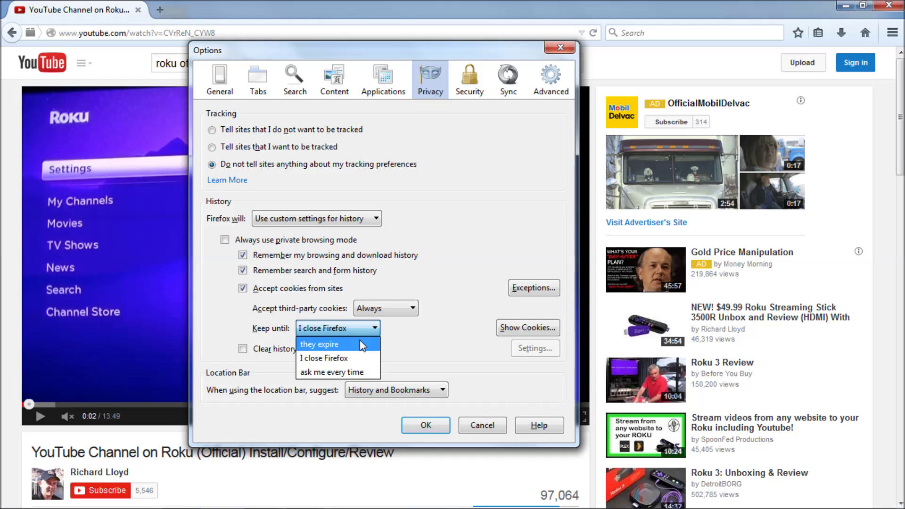
pyautogui.click(429, 329)
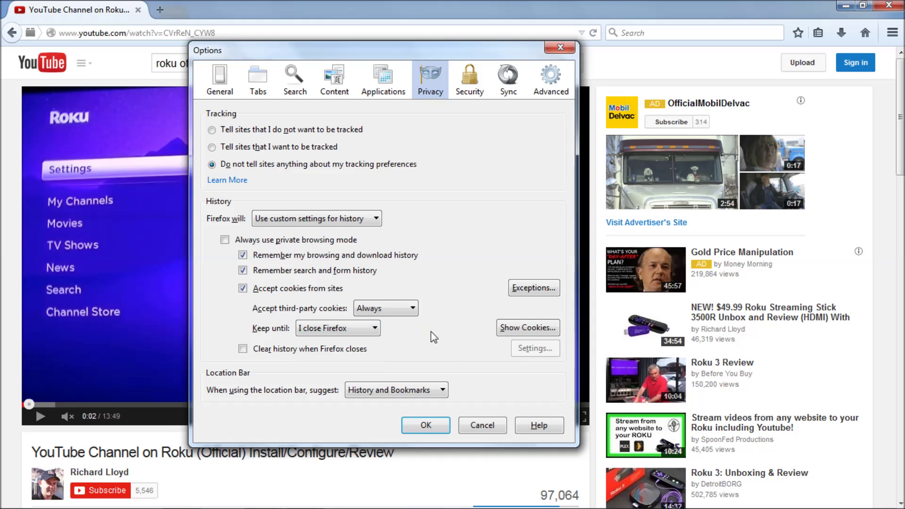
pyautogui.click(483, 427)
# - Open Help > Troubleshooting Information and start Reset Firefox… to bring up its confirmation
pyautogui.click(893, 32)
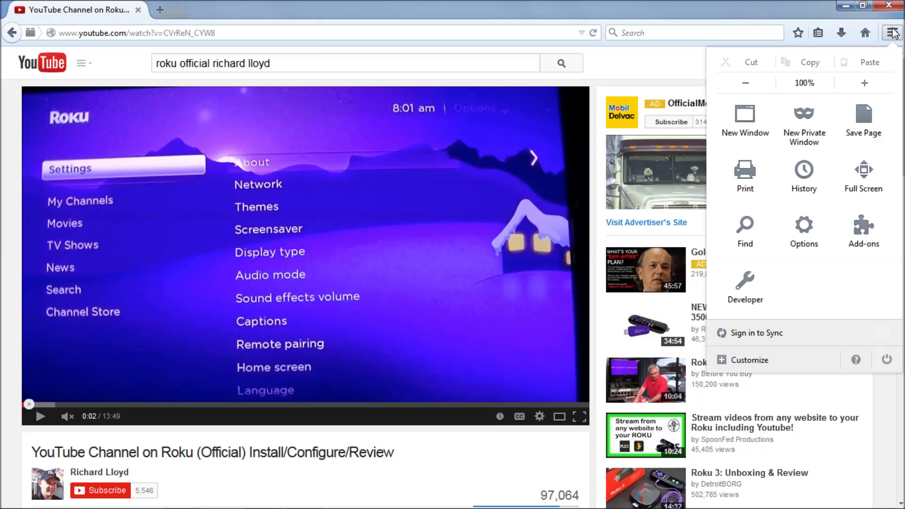
pyautogui.click(856, 360)
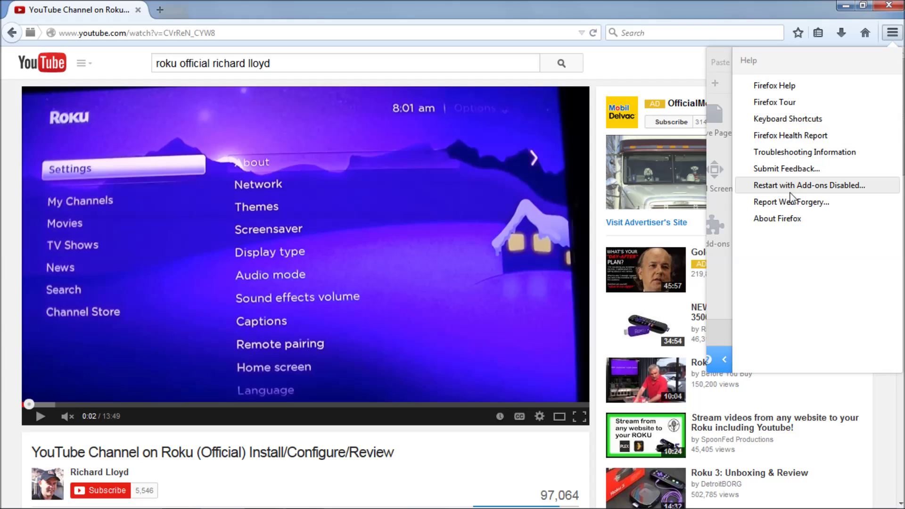
pyautogui.click(790, 157)
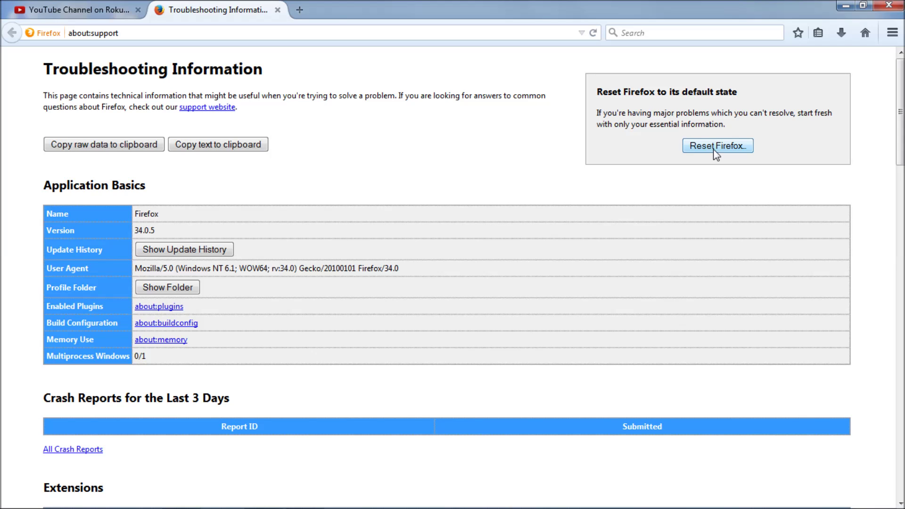
pyautogui.click(714, 150)
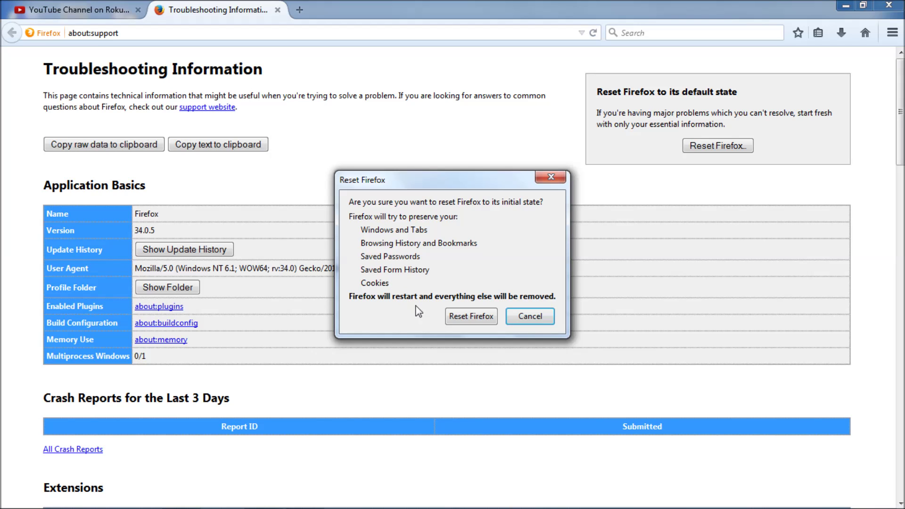
# - Confirm Reset Firefox and finish the Import Wizard once the preserved data is imported
pyautogui.click(471, 319)
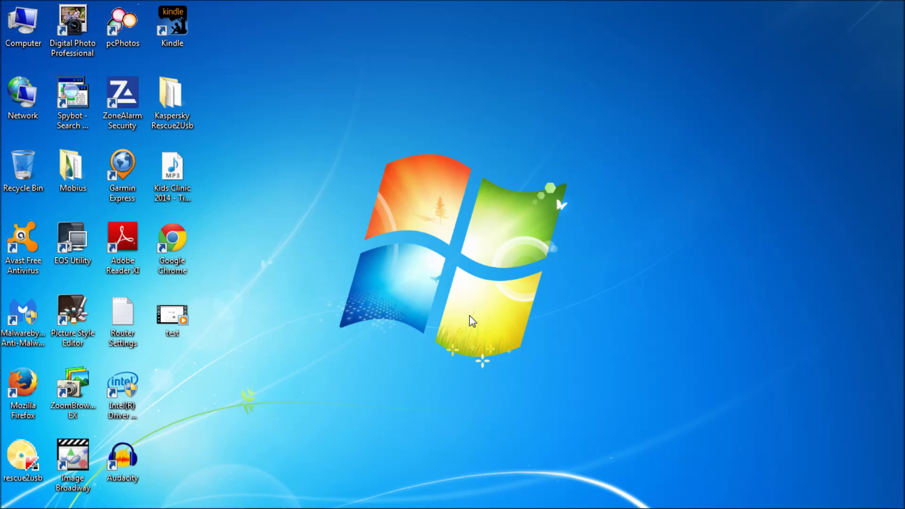
pyautogui.moveTo(215, 507)
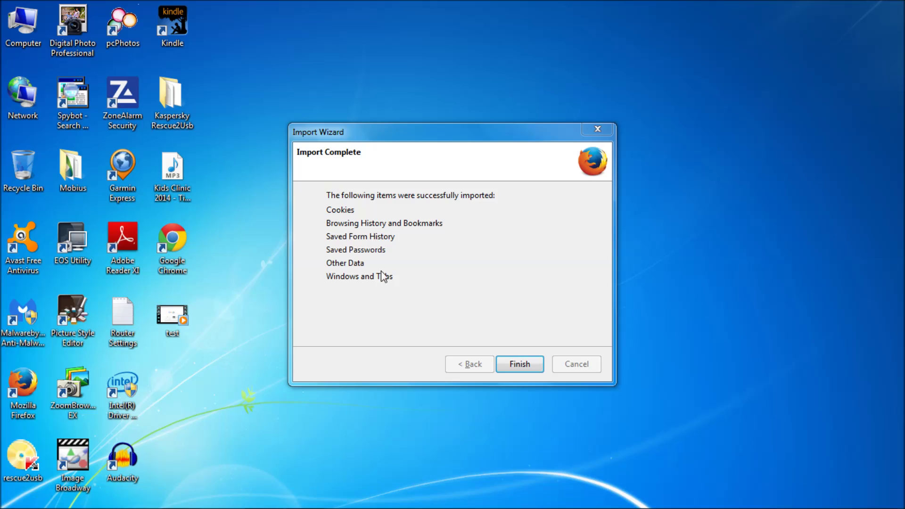
pyautogui.click(525, 369)
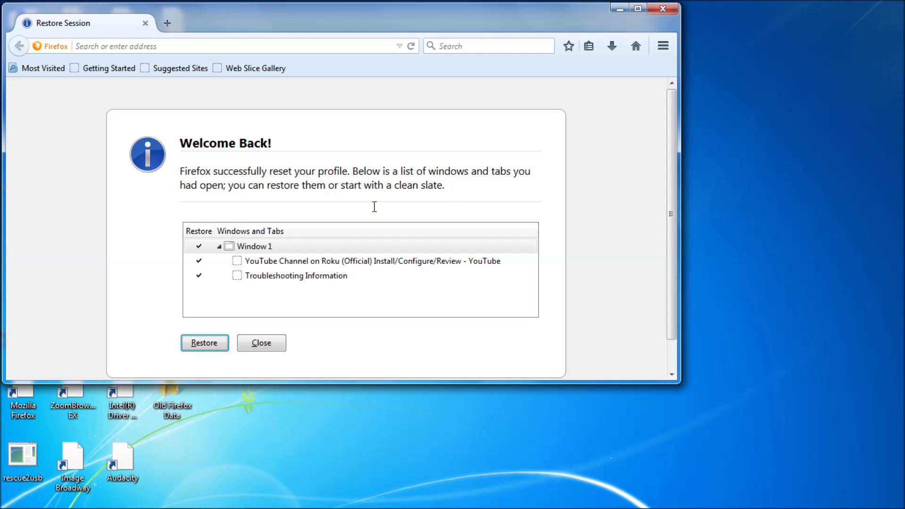
# - Restore the previous tabs, maximize the window, close Troubleshooting Information, and begin trimming the video URL
pyautogui.press('Return')
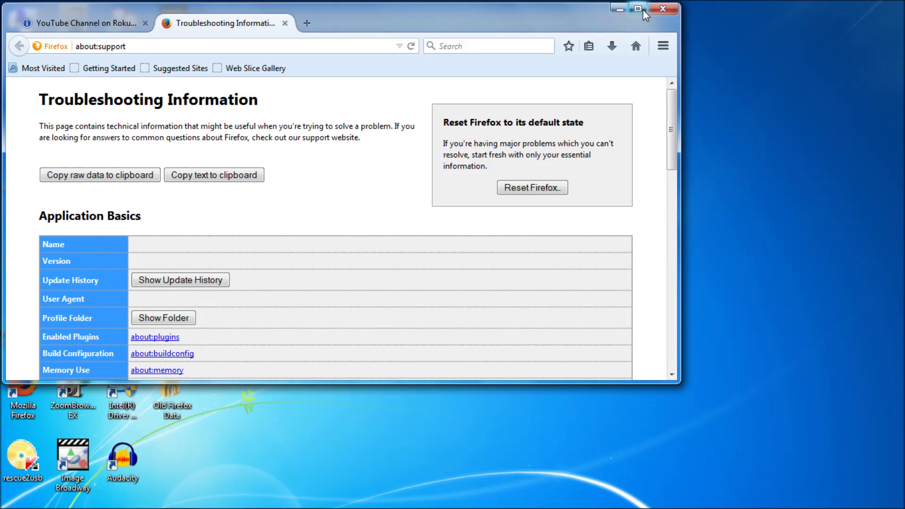
pyautogui.click(642, 9)
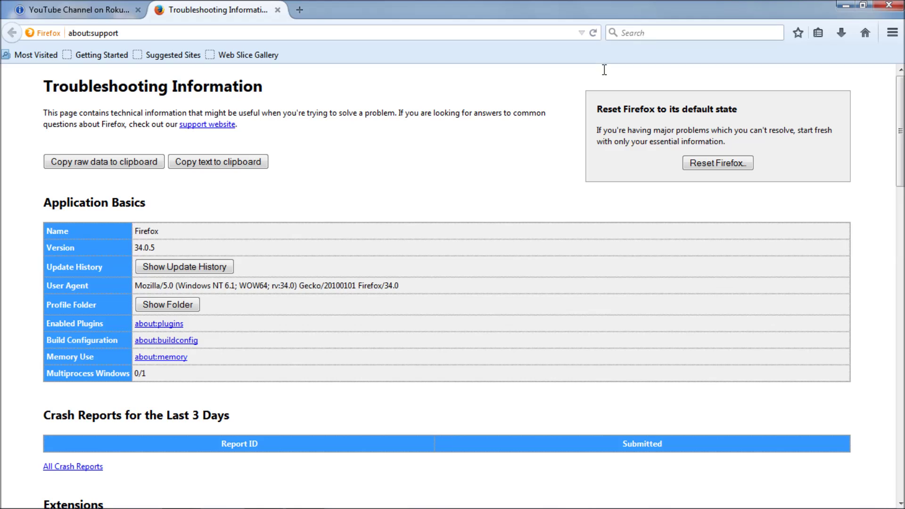
pyautogui.click(277, 10)
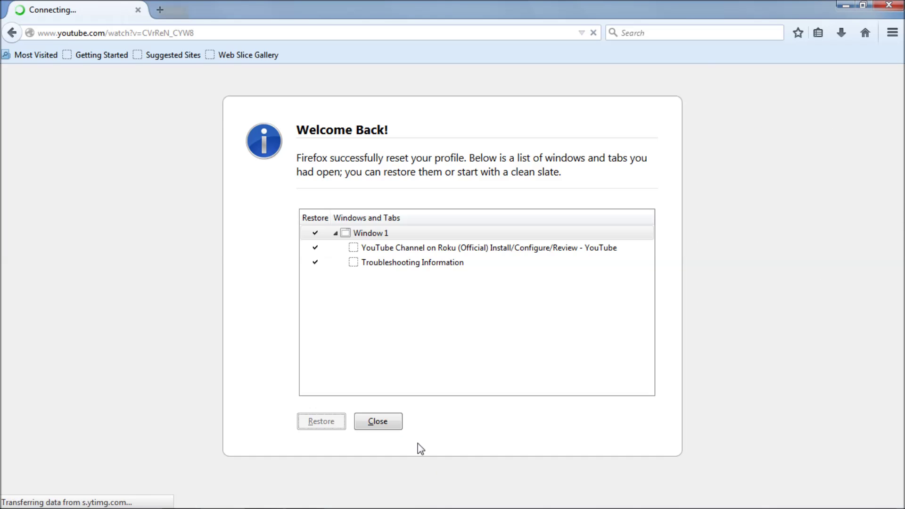
pyautogui.click(237, 33)
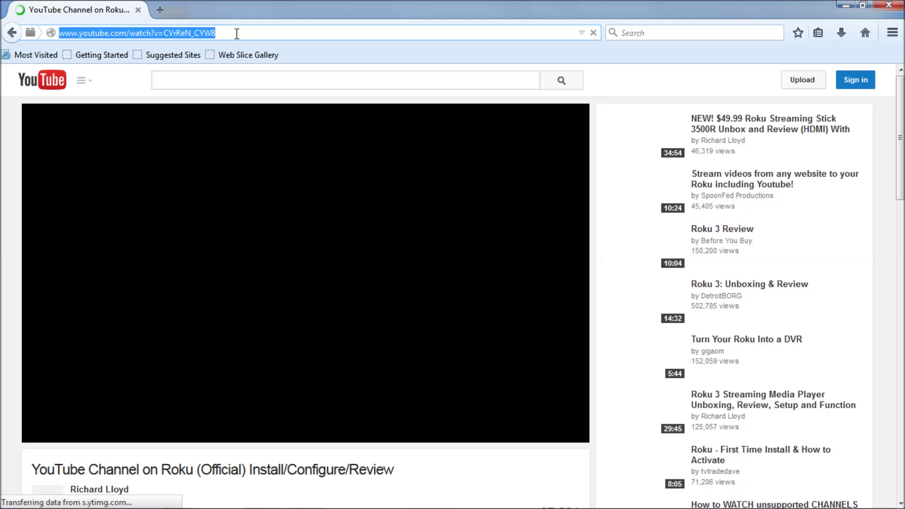
pyautogui.click(239, 32)
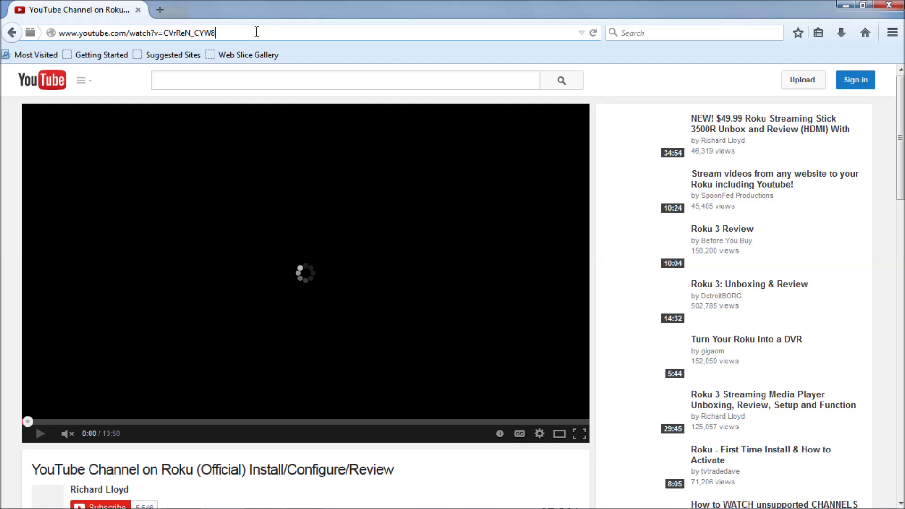
pyautogui.press('BackSpace')
pyautogui.press('BackSpace')
# - Cut the URL back to youtube.com, load youtube.com/pair, and focus the pairing code field
pyautogui.press('BackSpace')
pyautogui.press('BackSpace')
pyautogui.press('BackSpace')
pyautogui.press('BackSpace')
pyautogui.press('BackSpace')
pyautogui.press('BackSpace')
pyautogui.press('BackSpace')
pyautogui.press('BackSpace')
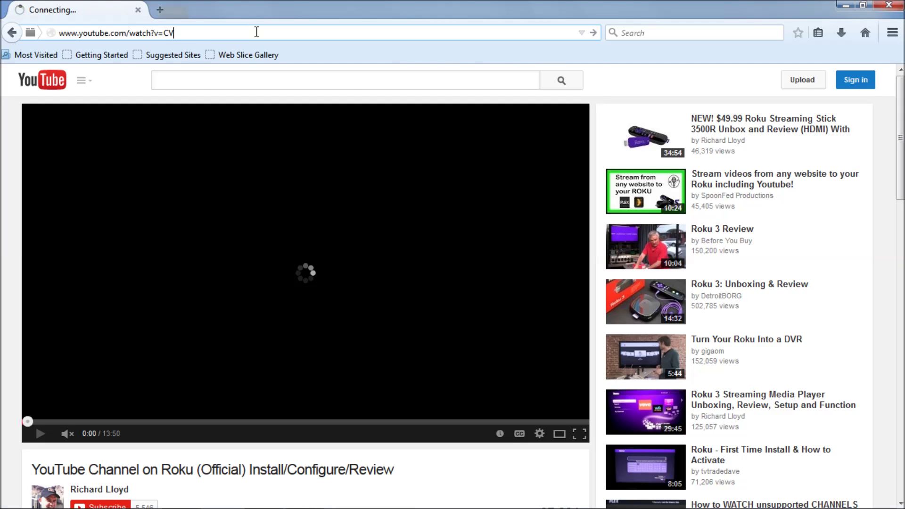
pyautogui.press('BackSpace')
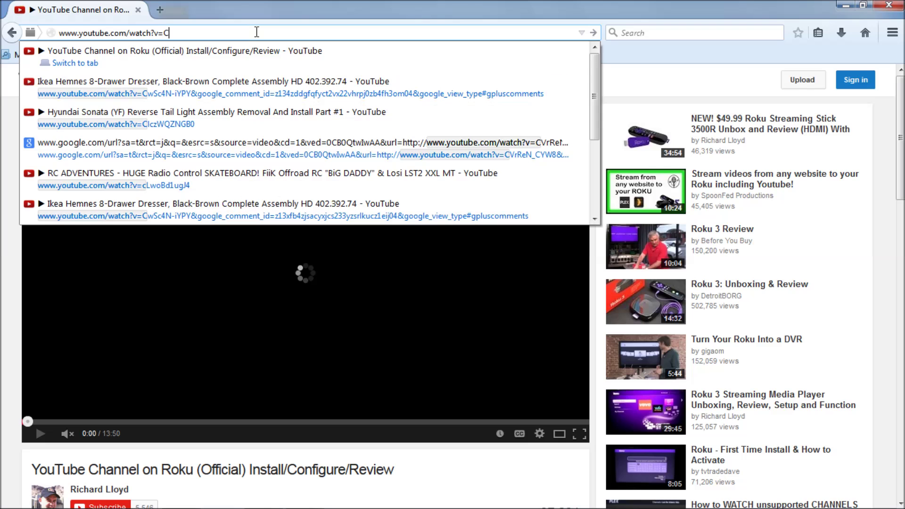
pyautogui.press('BackSpace')
pyautogui.press('BackSpace')
pyautogui.press('BackSpace')
pyautogui.press('BackSpace')
pyautogui.press('BackSpace')
pyautogui.press('BackSpace')
pyautogui.press('BackSpace')
pyautogui.press('BackSpace')
pyautogui.press('BackSpace')
pyautogui.press('BackSpace')
pyautogui.press('BackSpace')
pyautogui.press('BackSpace')
pyautogui.press('BackSpace')
pyautogui.press('BackSpace')
pyautogui.press('BackSpace')
pyautogui.press('BackSpace')
pyautogui.press('BackSpace')
pyautogui.press('BackSpace')
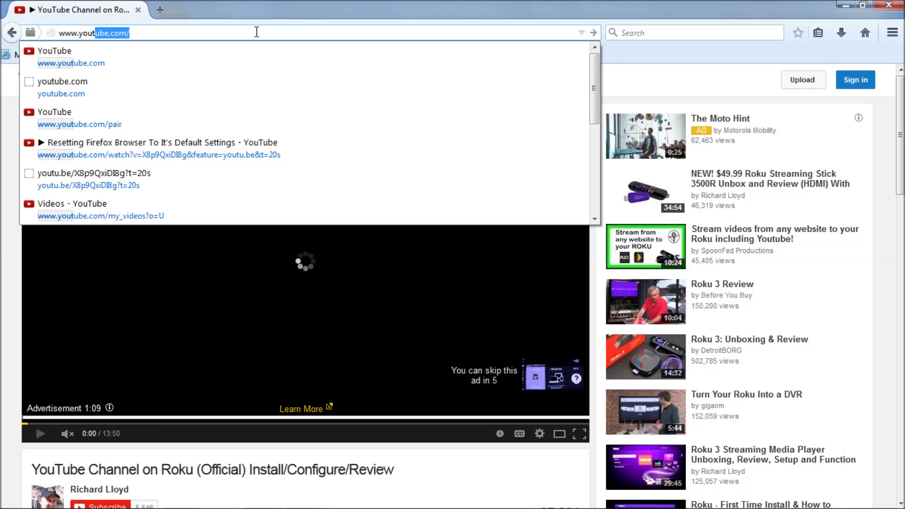
pyautogui.press('Return')
pyautogui.write('pai')
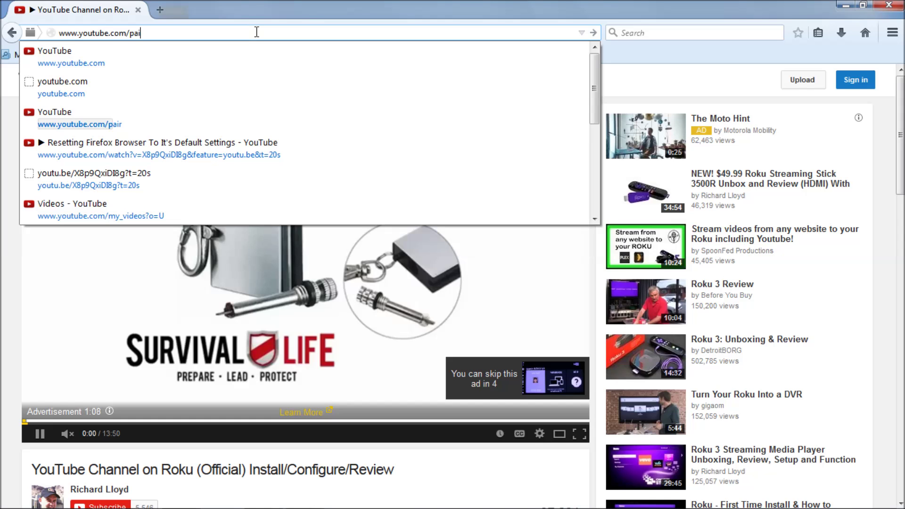
pyautogui.write('r')
pyautogui.press('Return')
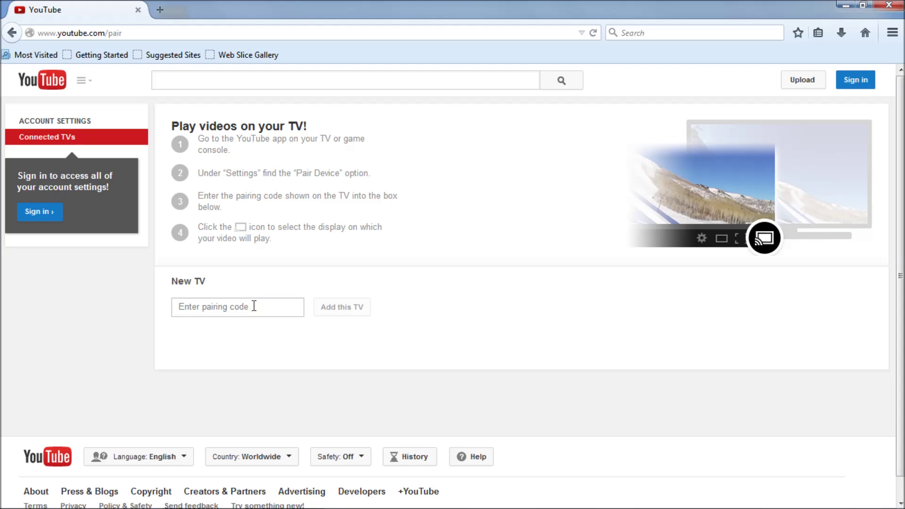
pyautogui.click(254, 307)
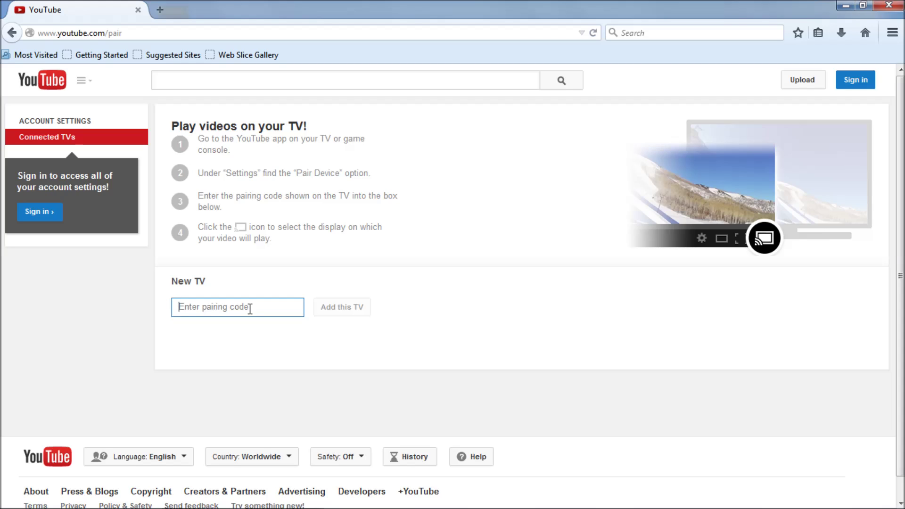
# - Enter the code shown on the TV, add it as YouTube TV, and close the confirmation
pyautogui.write('825 877 069 646')
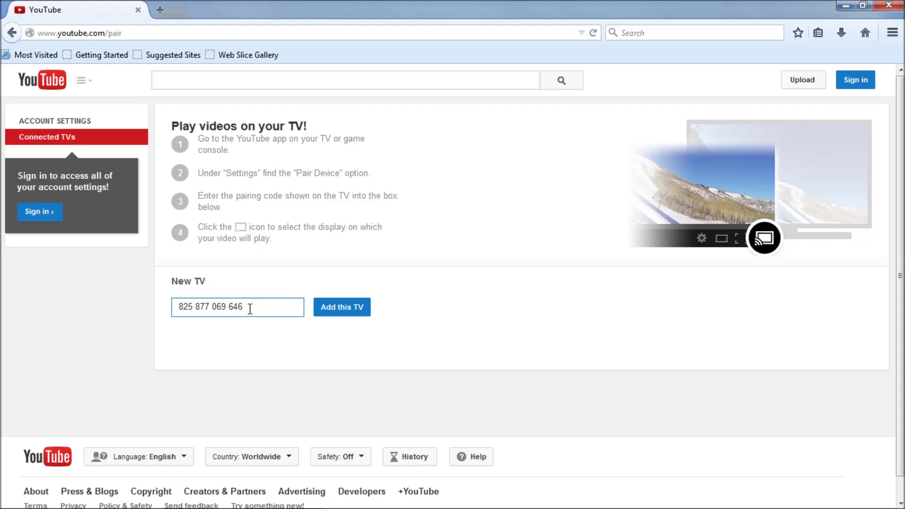
pyautogui.click(328, 312)
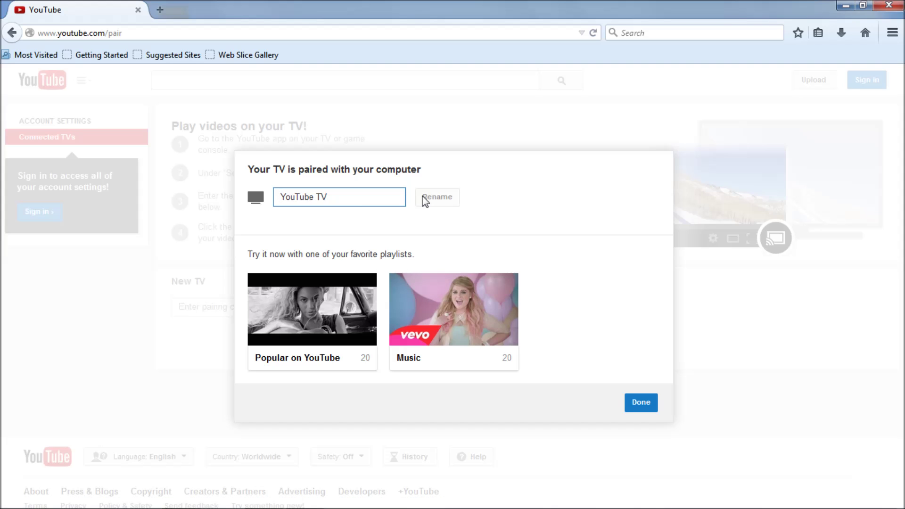
pyautogui.click(641, 401)
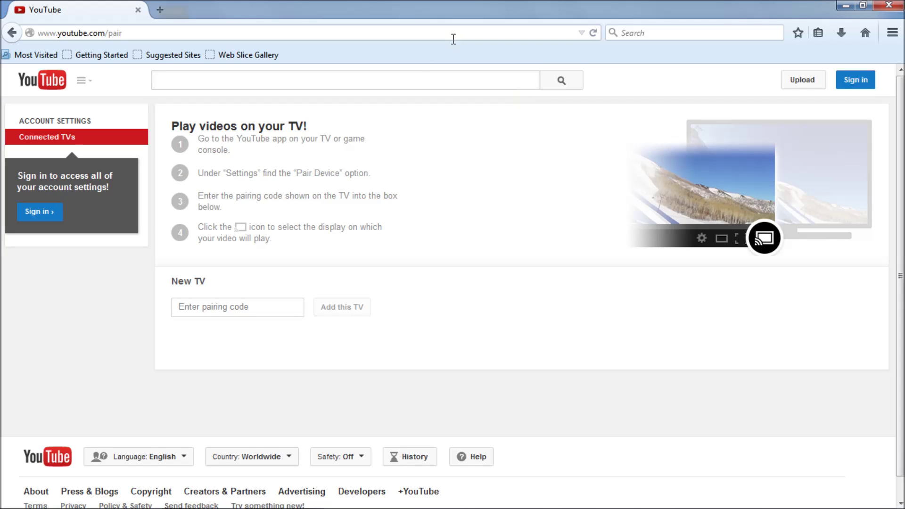
pyautogui.click(410, 83)
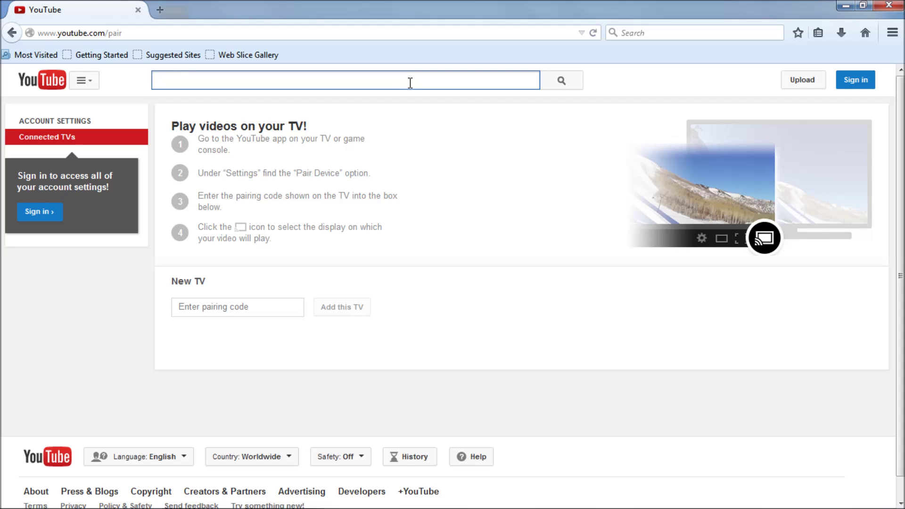
# - Search YouTube for 'roku youtube' and open the YouTube Channel on Roku (Official) Install/Configure/Review video
pyautogui.write('roku ')
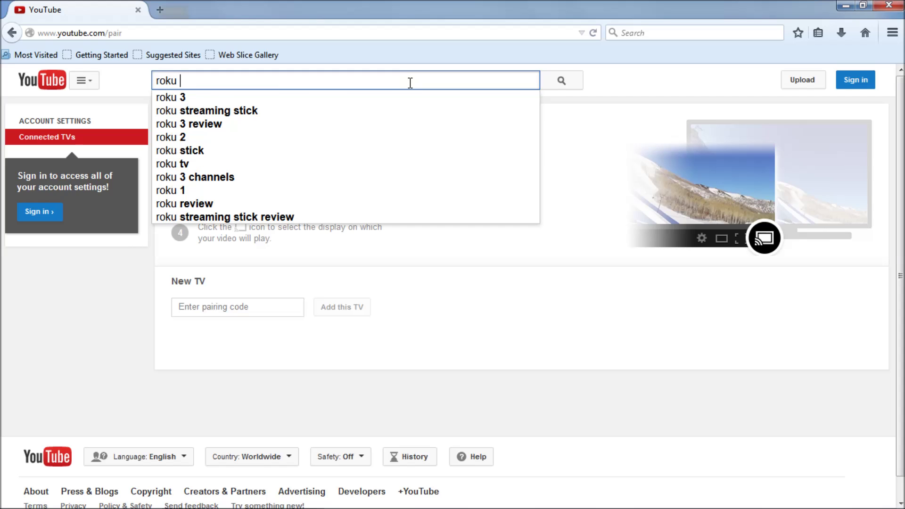
pyautogui.write('yuo')
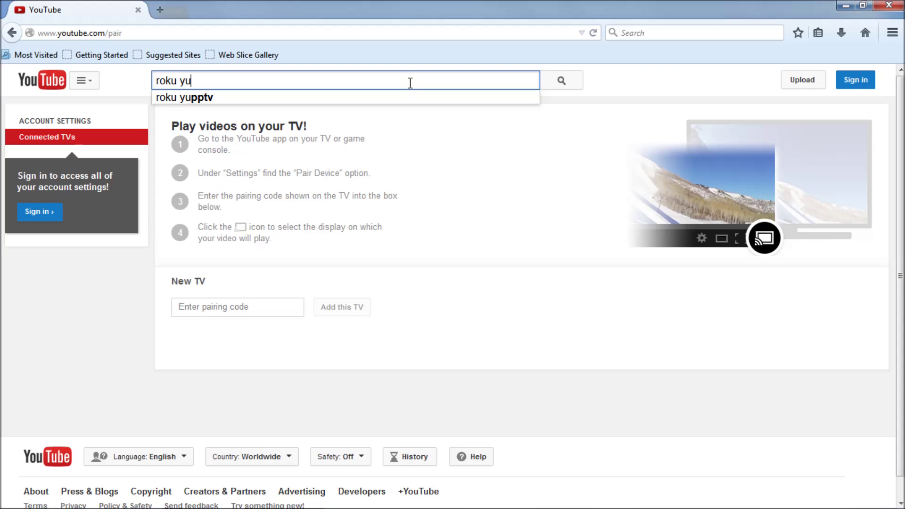
pyautogui.press('BackSpace')
pyautogui.write('ou')
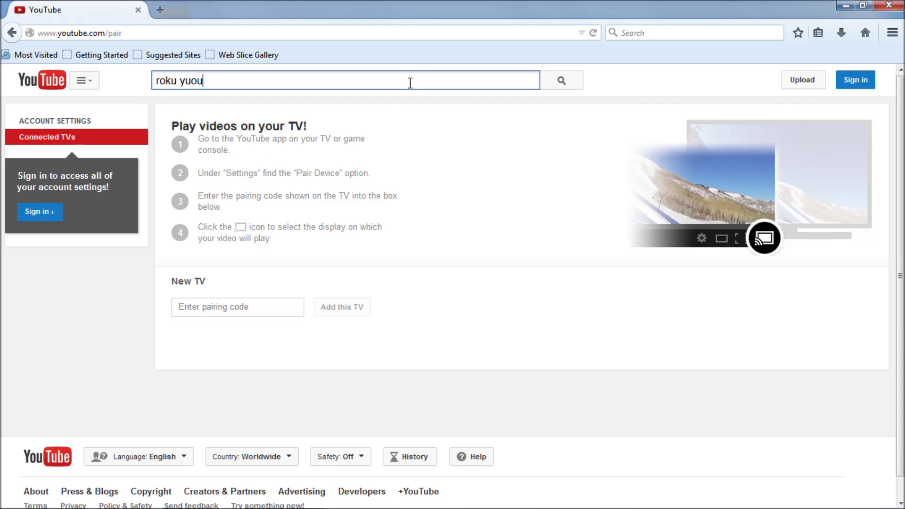
pyautogui.press('BackSpace')
pyautogui.press('BackSpace')
pyautogui.press('BackSpace')
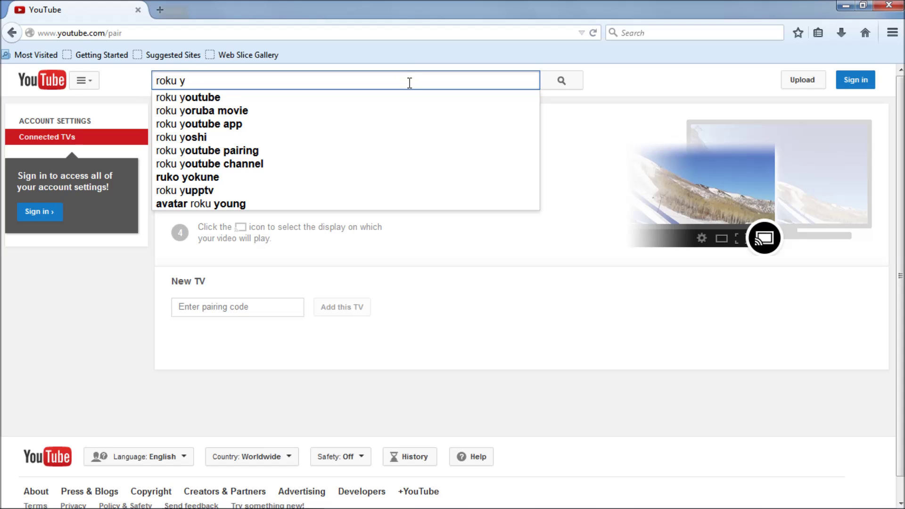
pyautogui.click(391, 99)
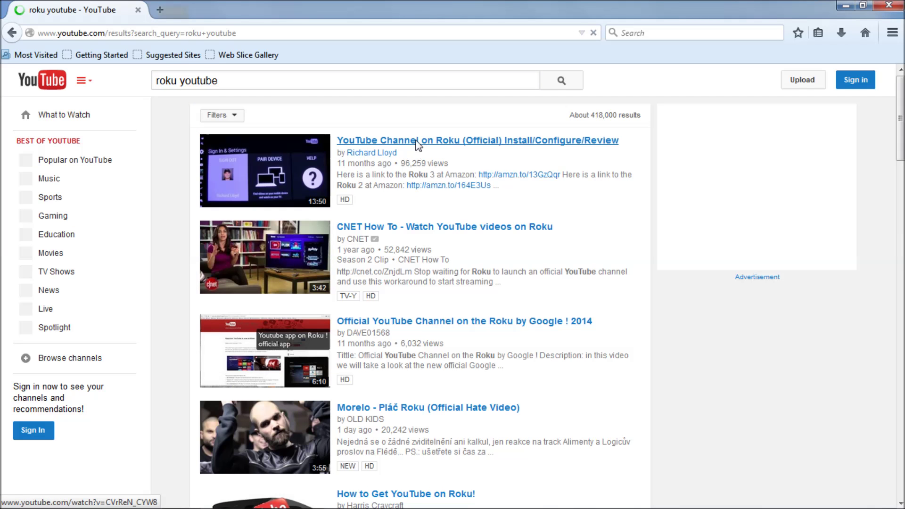
pyautogui.click(418, 190)
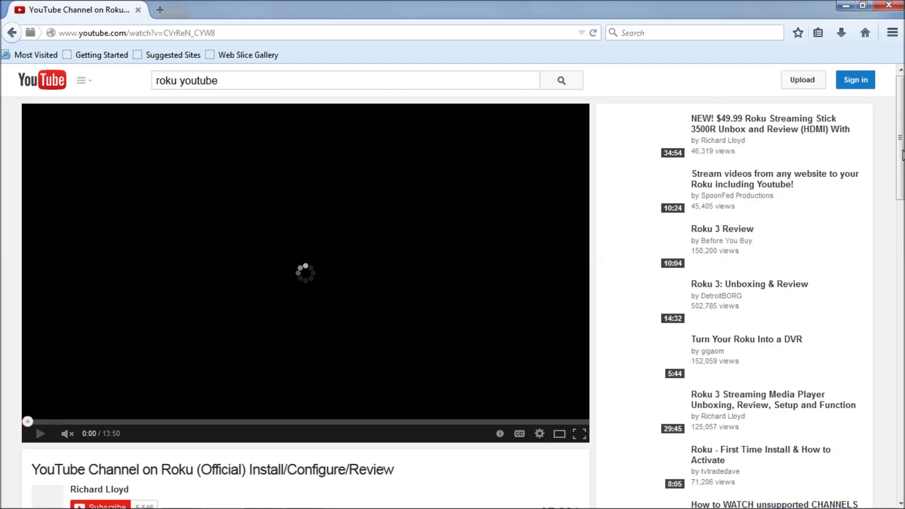
# - Copy the Roku install video's full URL from the address bar, then close Firefox
pyautogui.scroll(-4, 903, 156)
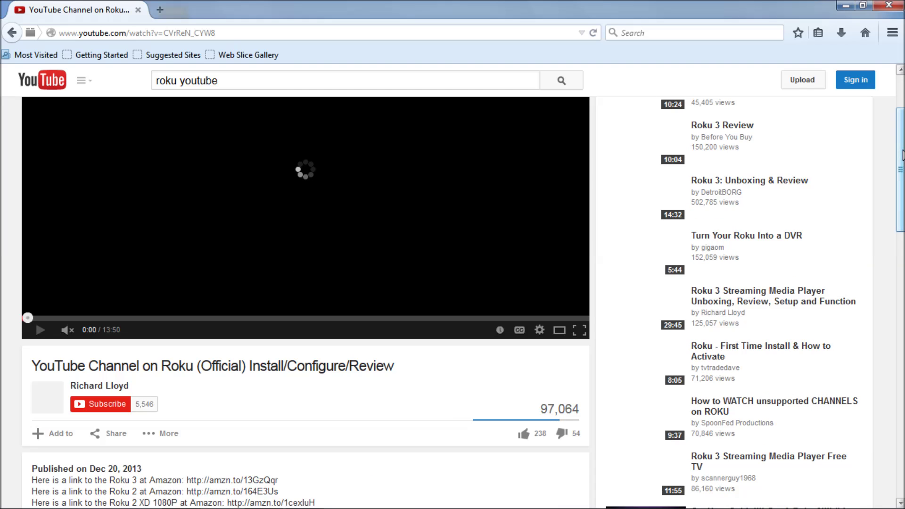
pyautogui.scroll(3, 902, 155)
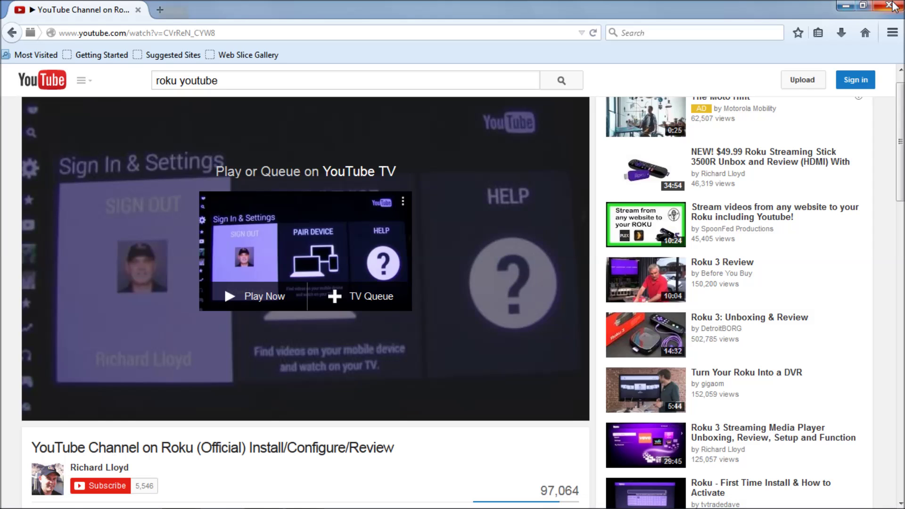
pyautogui.click(292, 31)
pyautogui.hotkey('ctrl', 'shift', 'Left')
pyautogui.press('Right')
pyautogui.hotkey('ctrl', 'a')
pyautogui.hotkey('ctrl', 'c')
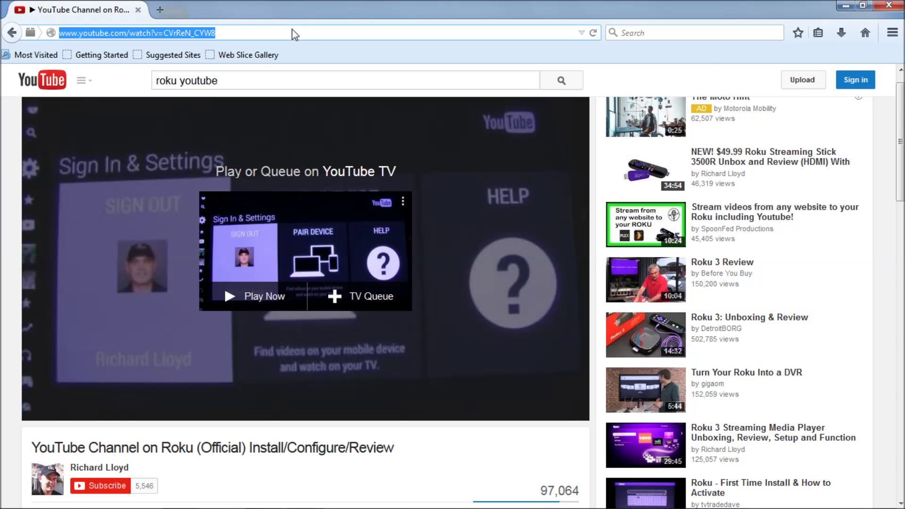
pyautogui.click(888, 6)
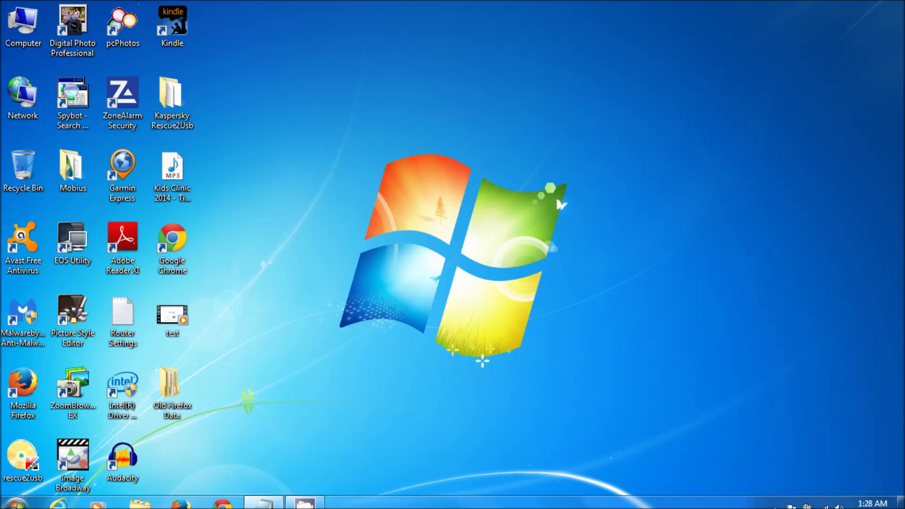
# - Relaunch Firefox from the taskbar and go to the pasted Roku video URL
pyautogui.moveTo(151, 505)
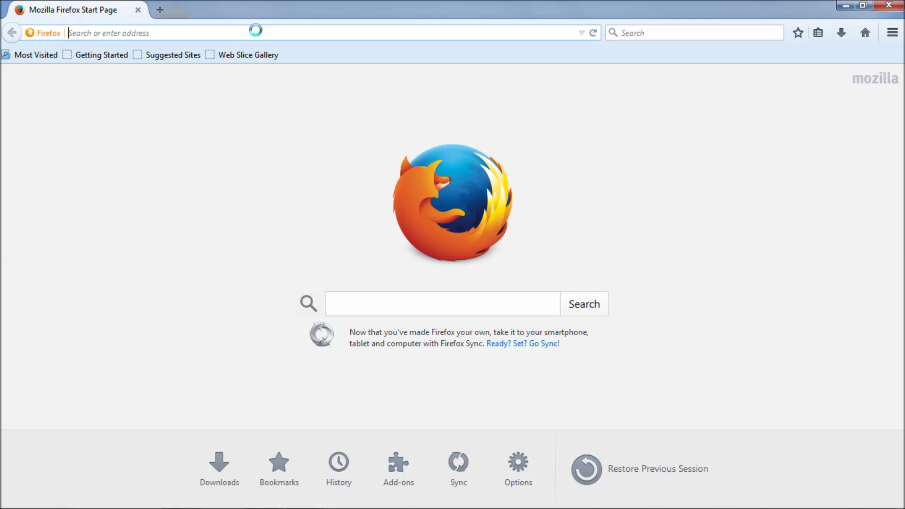
pyautogui.hotkey('ctrl', 'v')
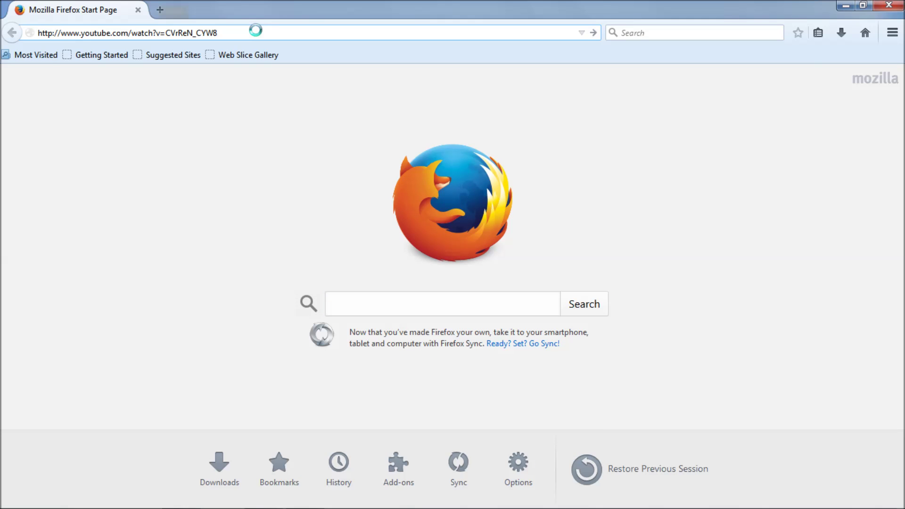
pyautogui.press('Return')
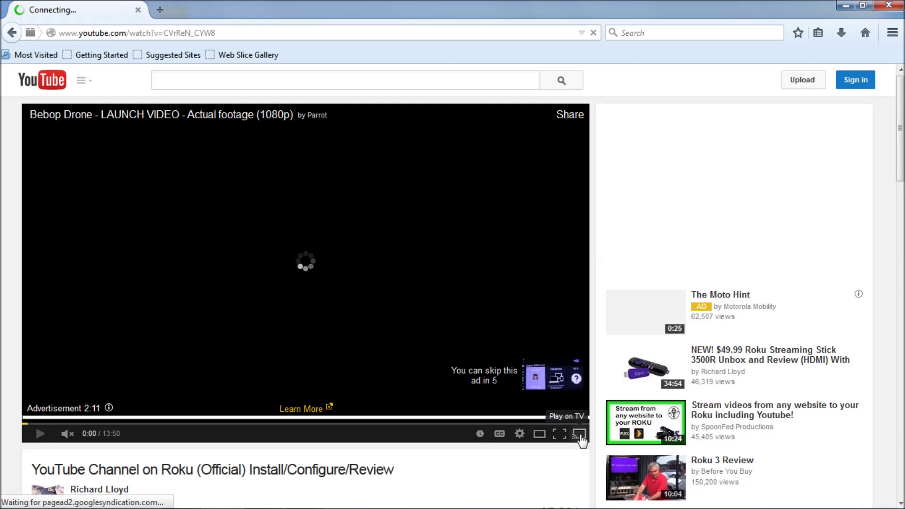
# - Show the player's Play on menu offering YouTube TV, then skip the pre-roll ad
pyautogui.click(580, 434)
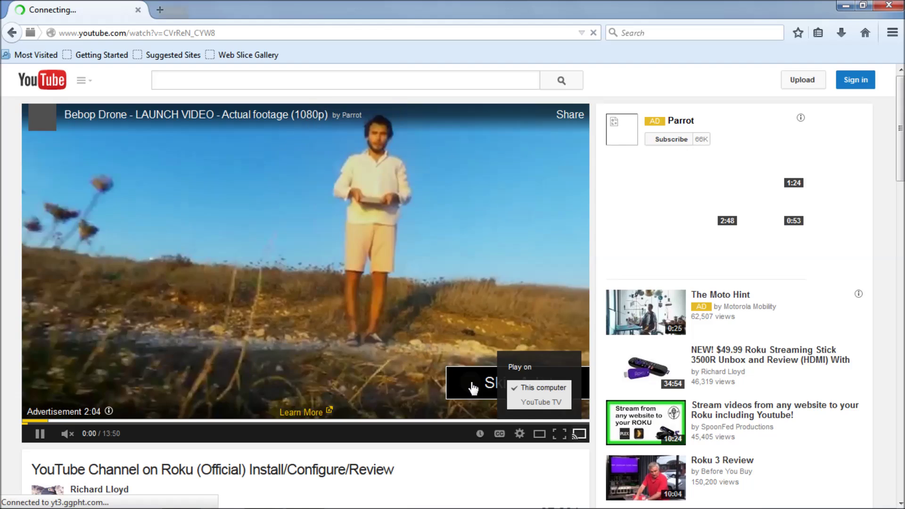
pyautogui.click(473, 387)
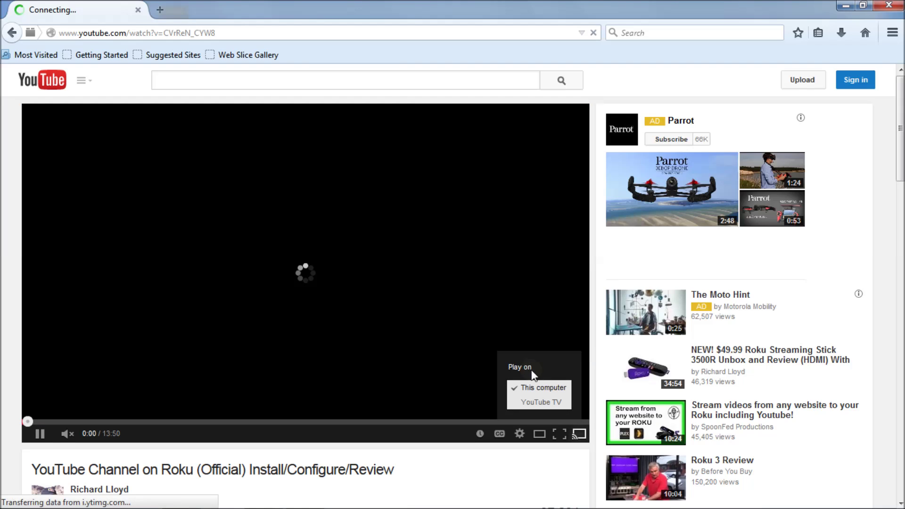